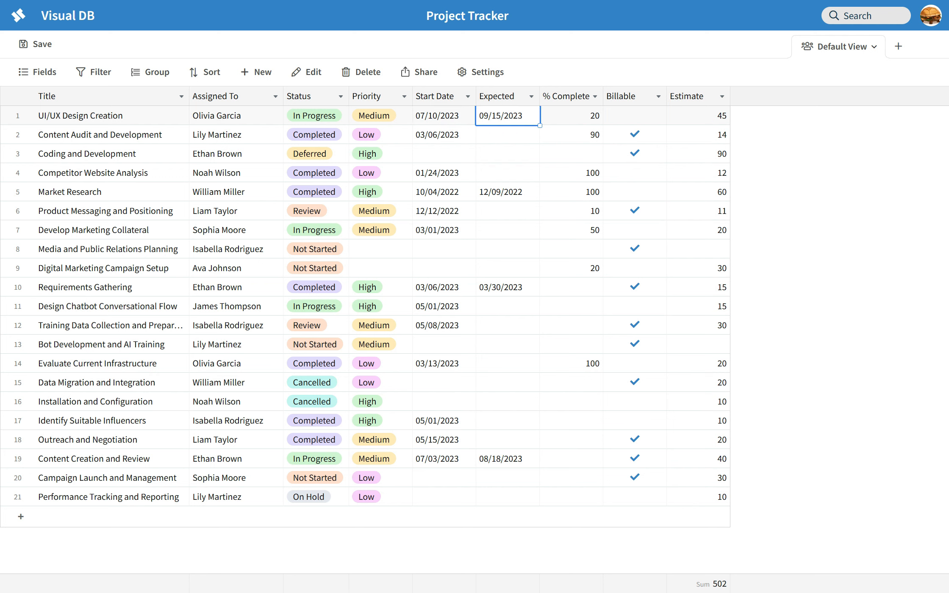
click(571, 115)
click(635, 115)
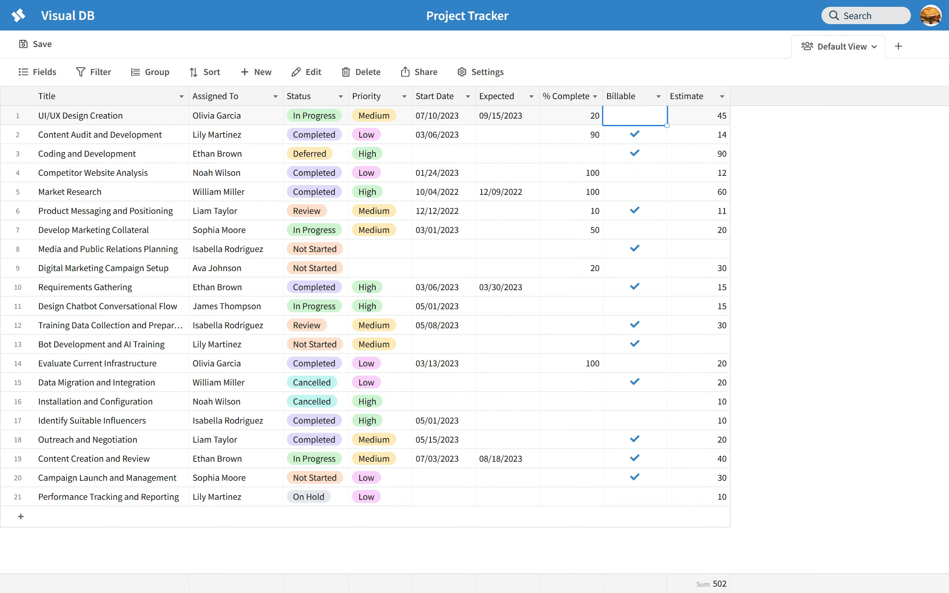
click(698, 116)
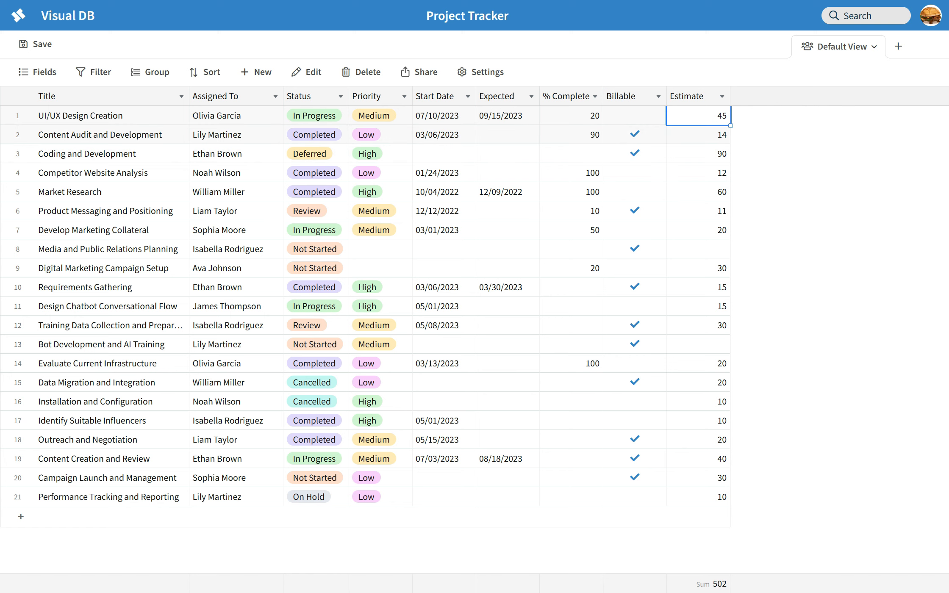
- Show the proj_project_ProjectId field in the sheet, and hide it again
click(38, 72)
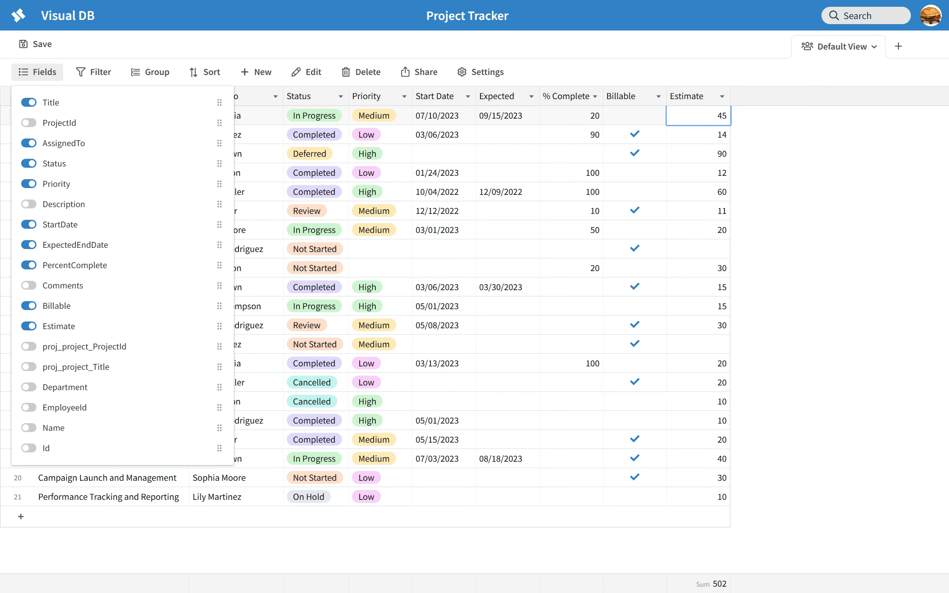
click(29, 347)
click(29, 347)
click(38, 72)
click(93, 72)
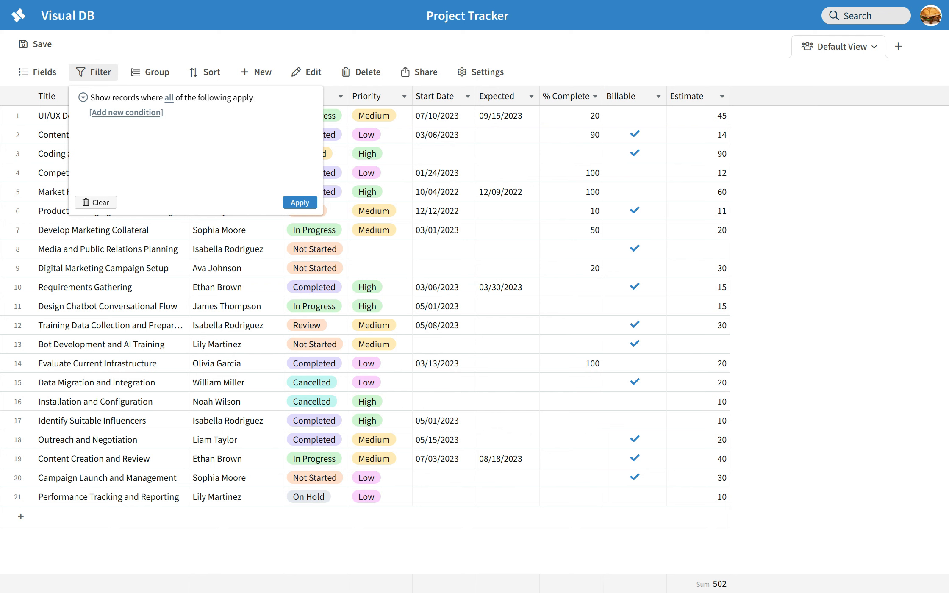
click(93, 72)
click(150, 72)
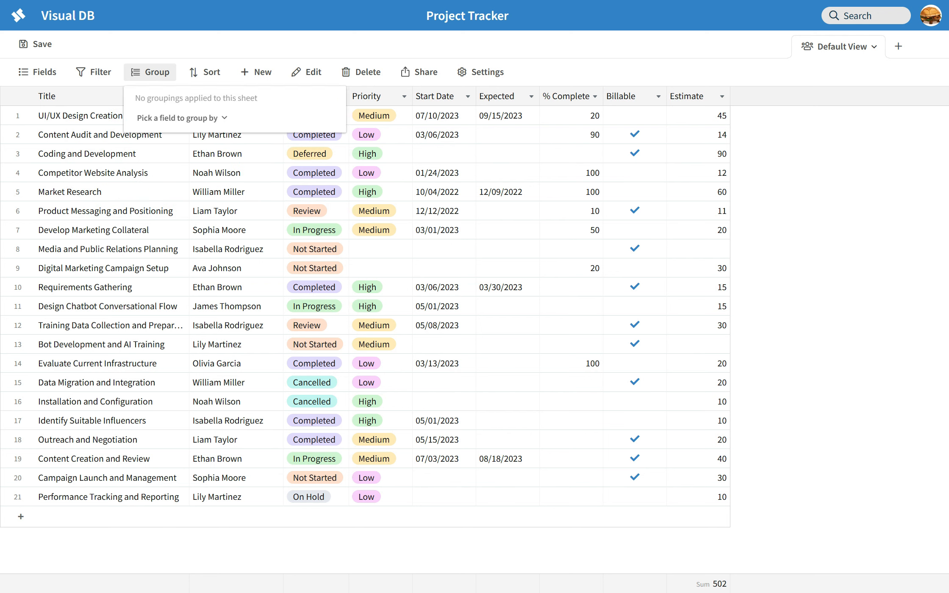
click(205, 72)
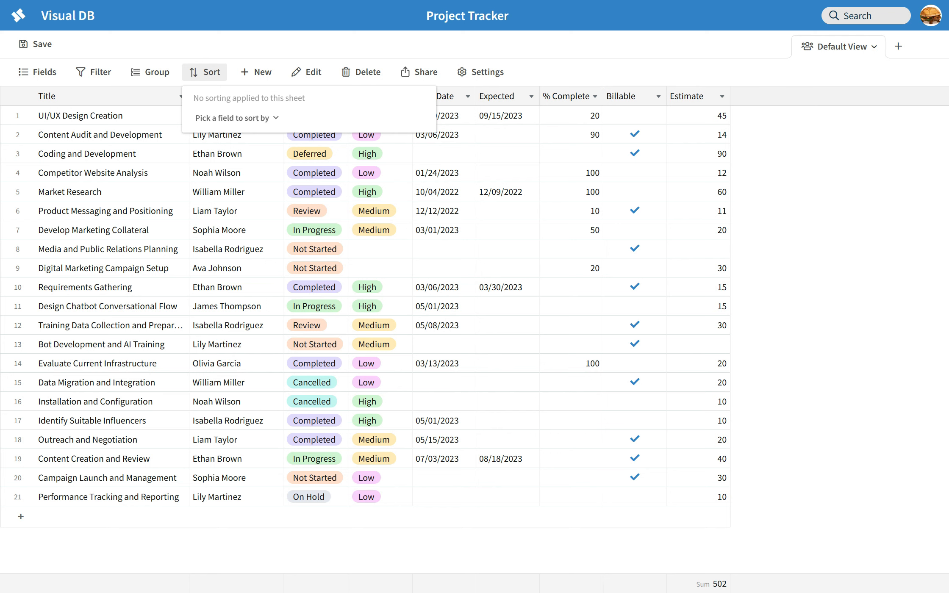
- Create a private view titled "Status" for the Project Tracker sheet
click(898, 46)
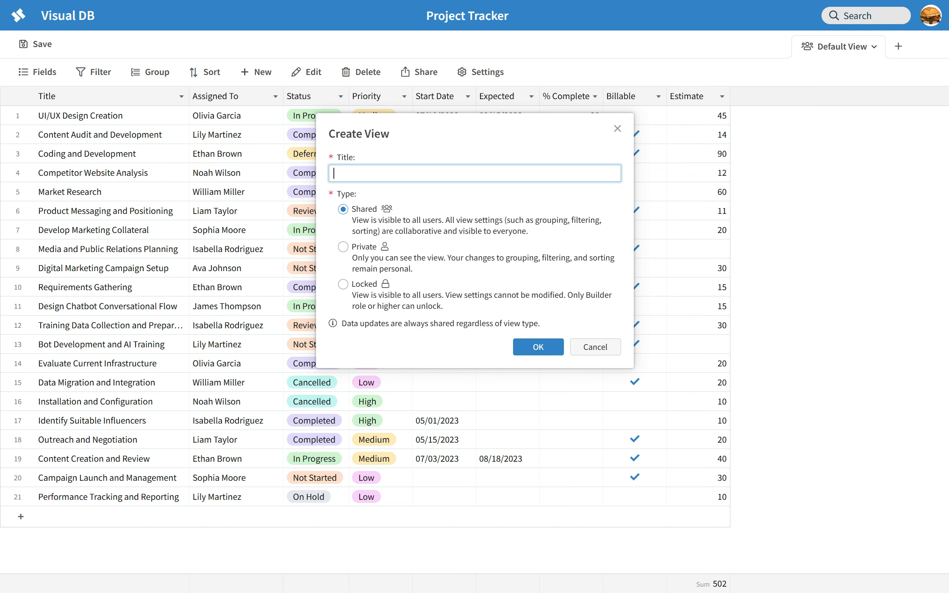
text(Status)
key(Tab)
click(343, 246)
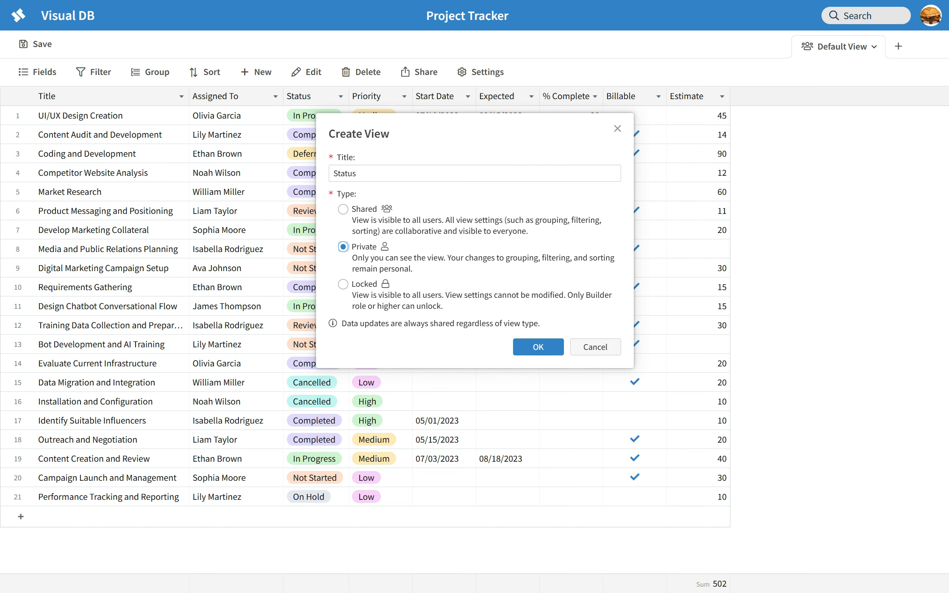
click(343, 285)
key(Up)
key(Return)
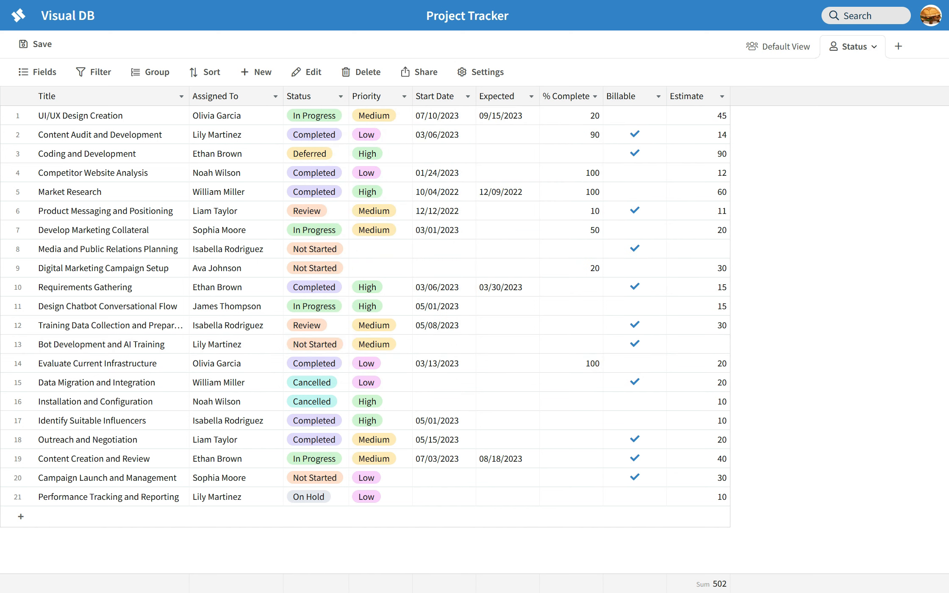
- Widen the Assigned To column in the Status view and compare the layout with the Default View
click(785, 46)
click(858, 46)
click(786, 46)
click(858, 47)
drag(283, 96, 316, 97)
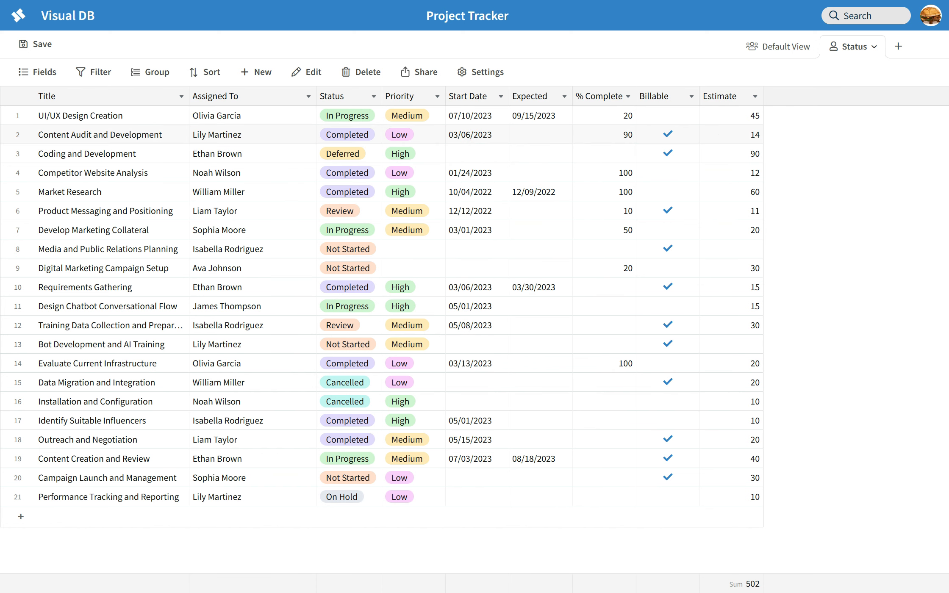
click(779, 47)
click(858, 47)
- Group the records of the Status view by the Status field
click(150, 72)
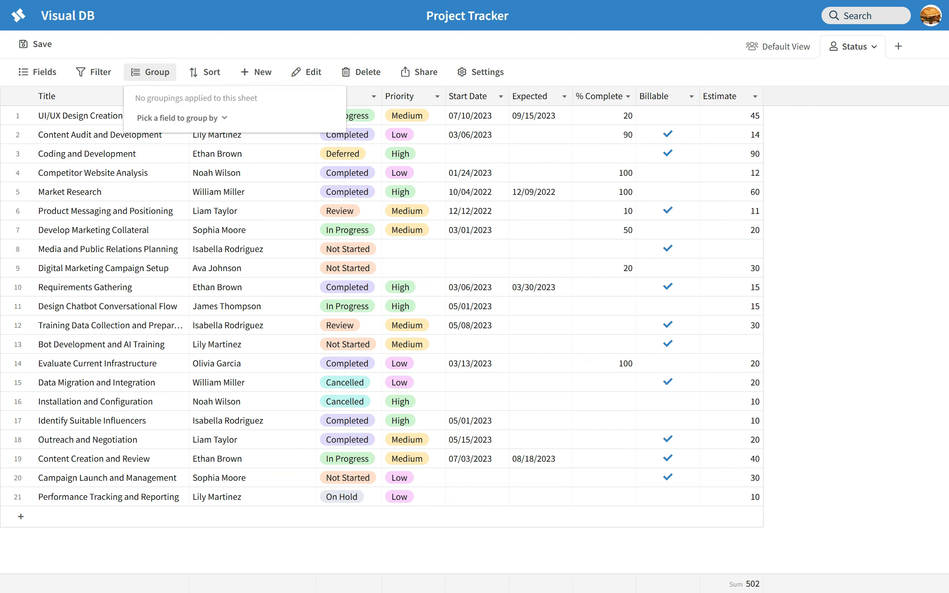
click(183, 118)
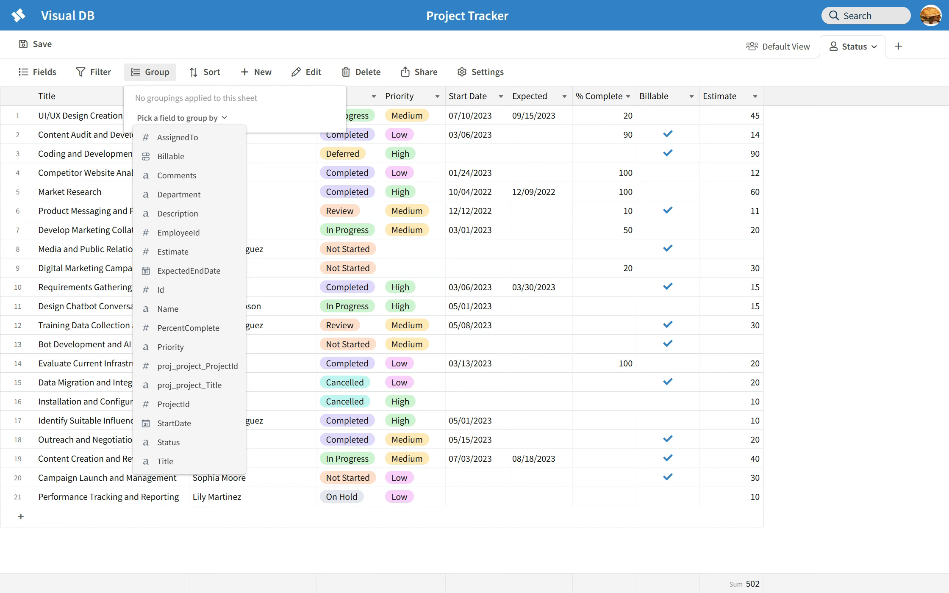
click(169, 443)
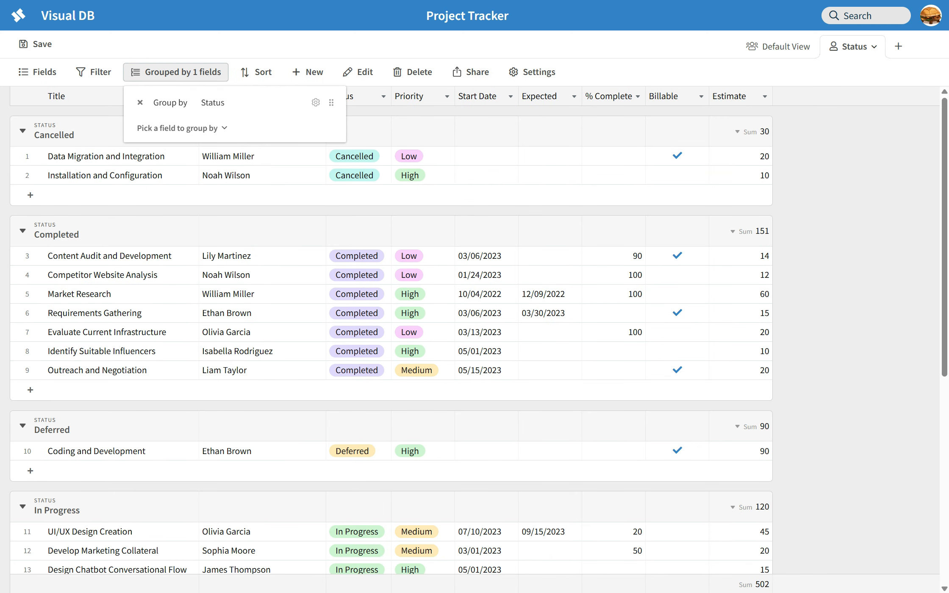
click(176, 72)
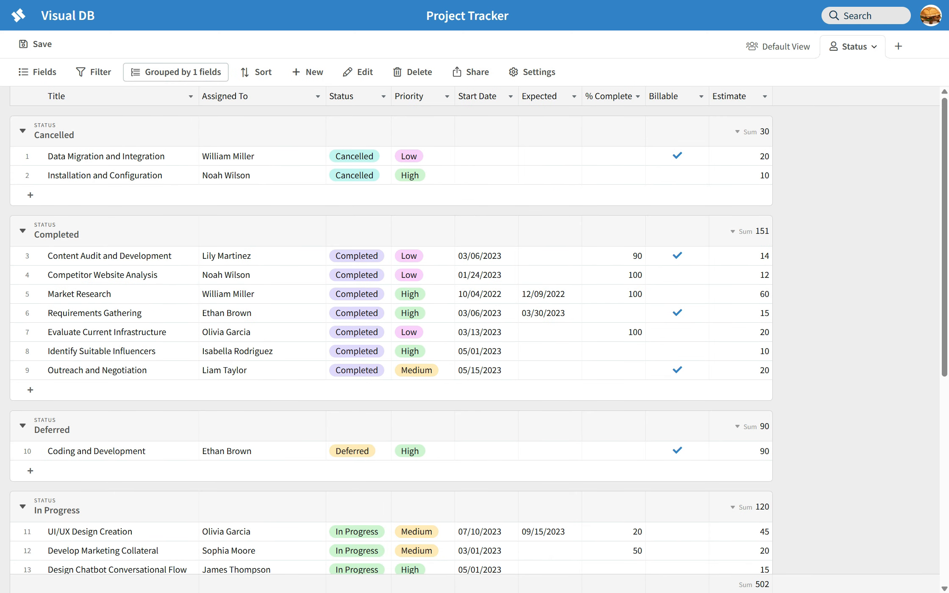
- Collapse and re-expand the Cancelled group, and review all the status groups
click(23, 131)
click(23, 131)
scroll(479, 337, down, 2)
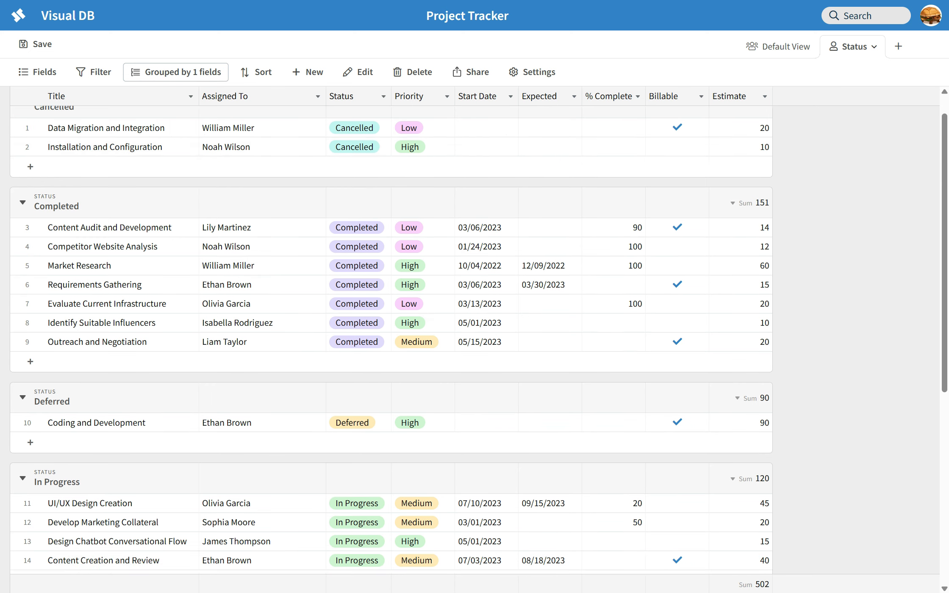
scroll(478, 336, down, 3)
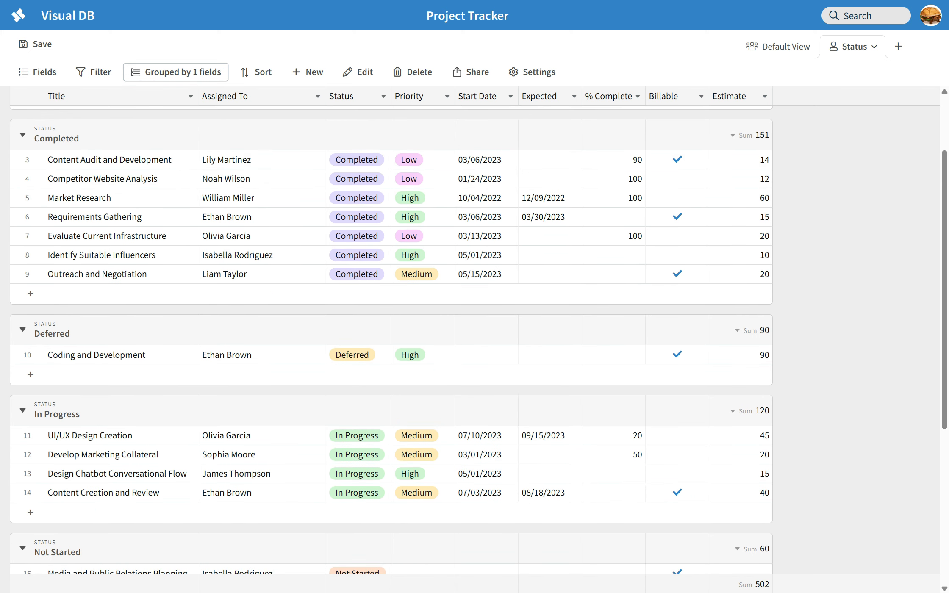
scroll(478, 337, down, 3)
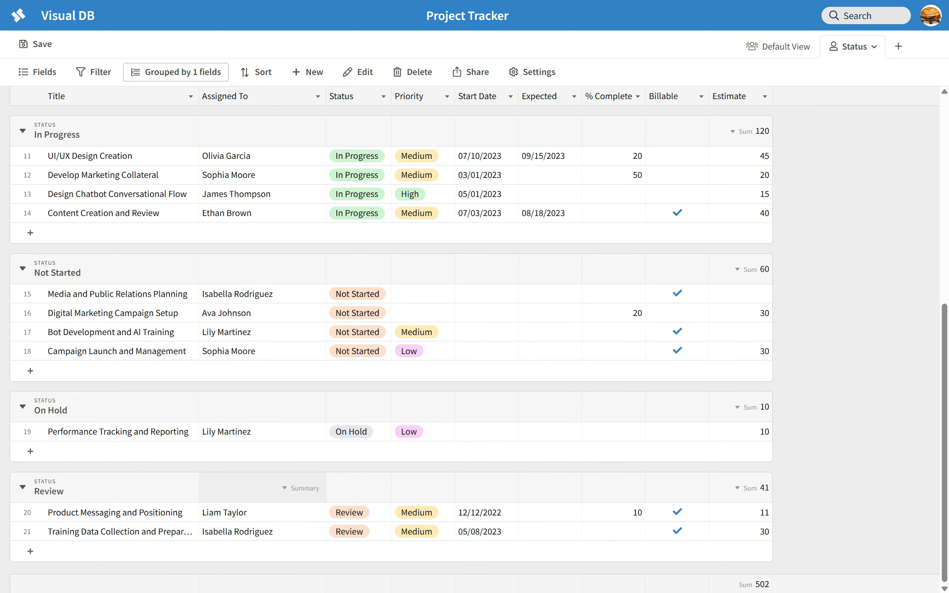
scroll(479, 336, up, 8)
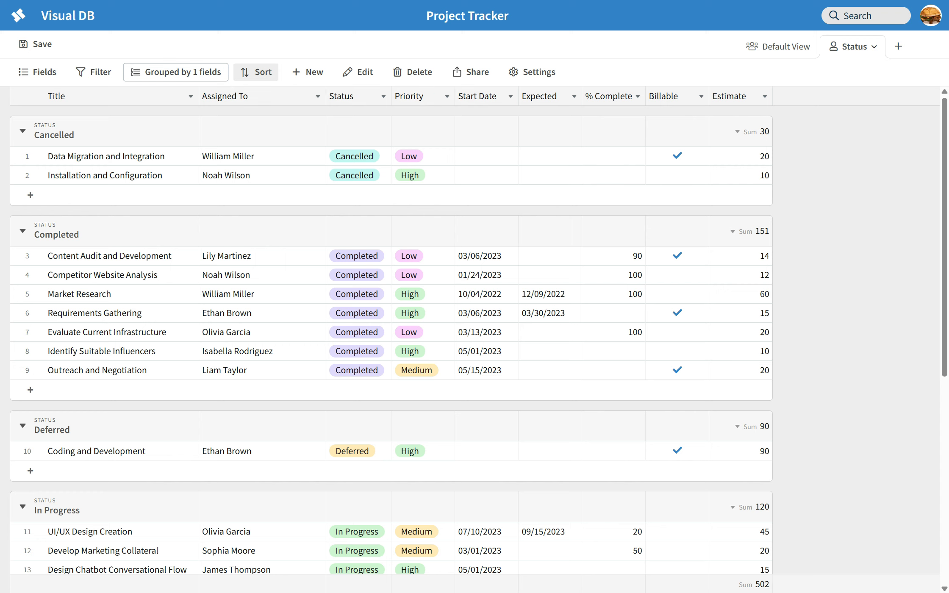
- Sort the grouped records of the Status view by StartDate in ascending order
click(257, 72)
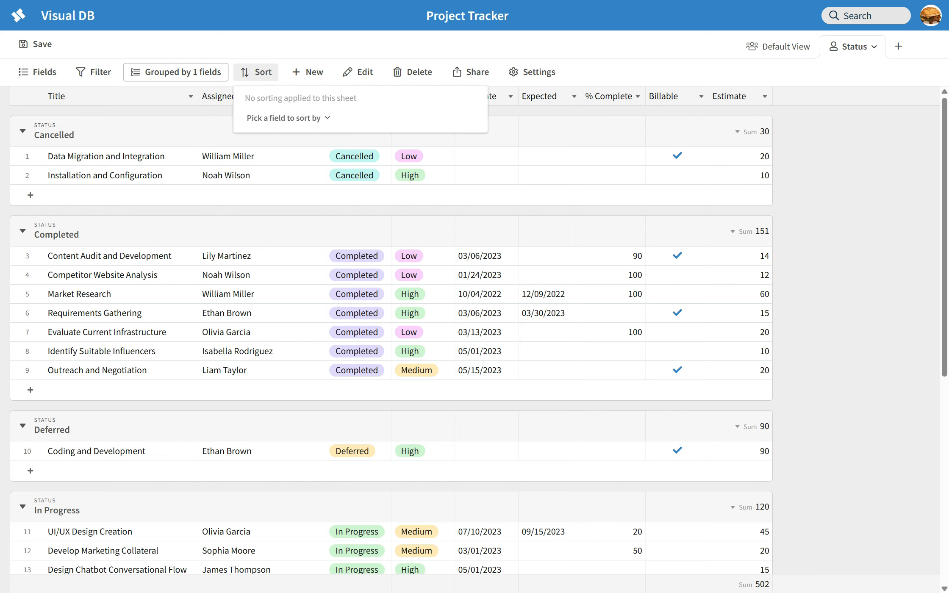
click(288, 118)
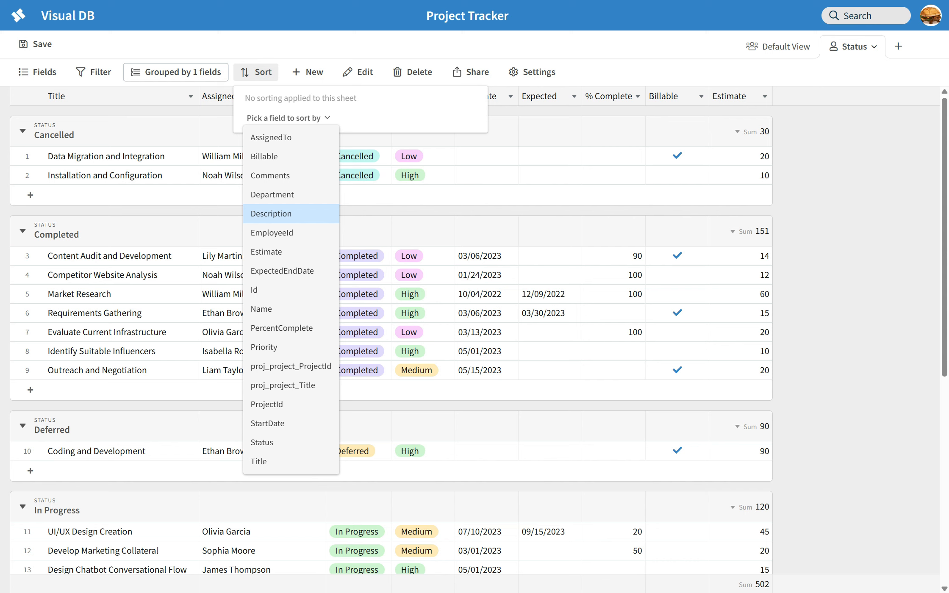
click(268, 423)
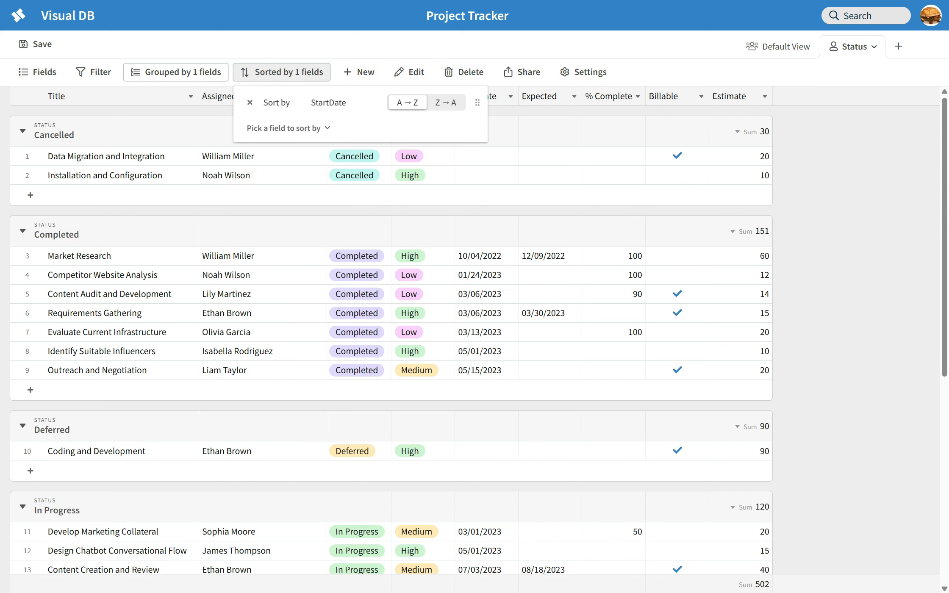
key(Escape)
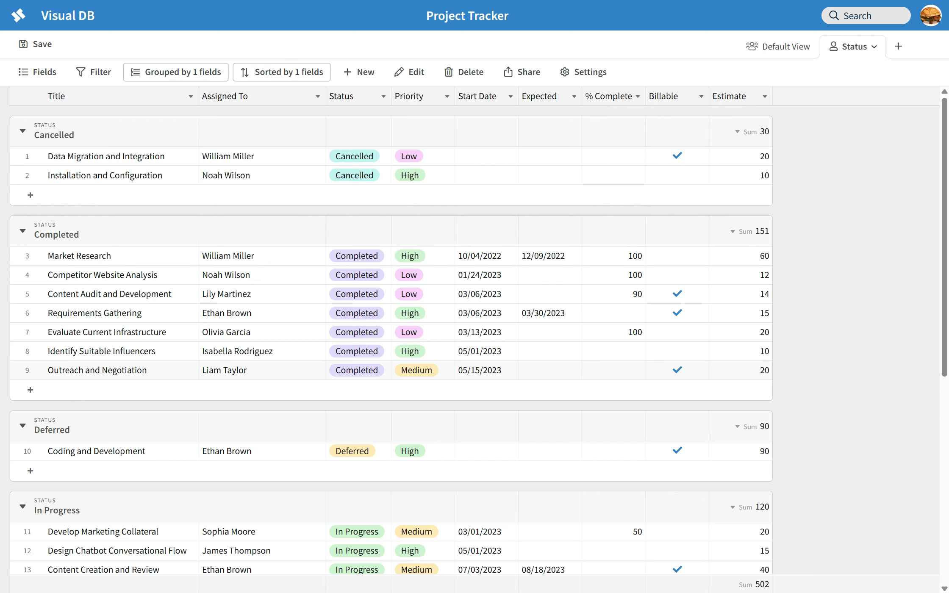
- Switch the StartDate sort to descending order (Z → A)
click(281, 72)
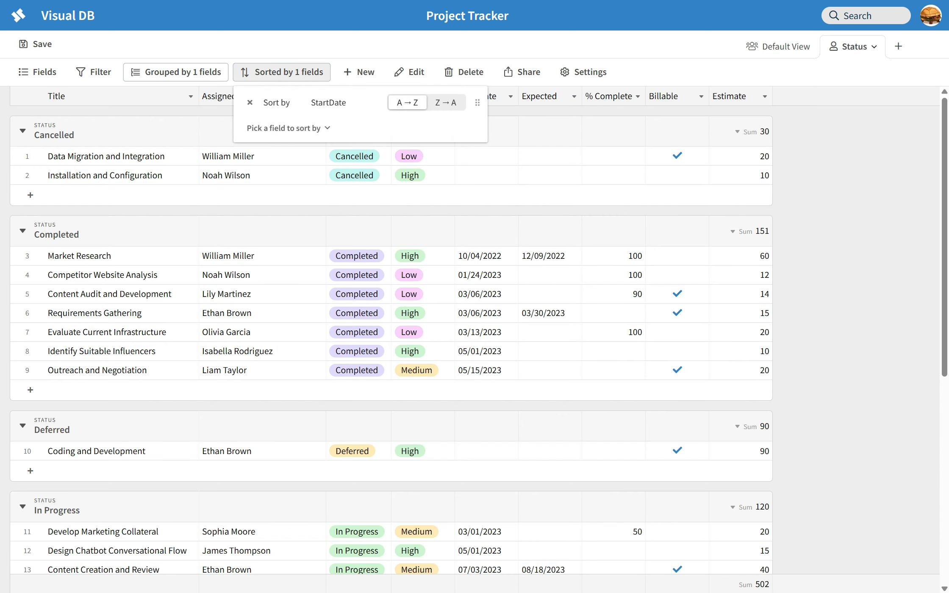
click(446, 102)
click(449, 275)
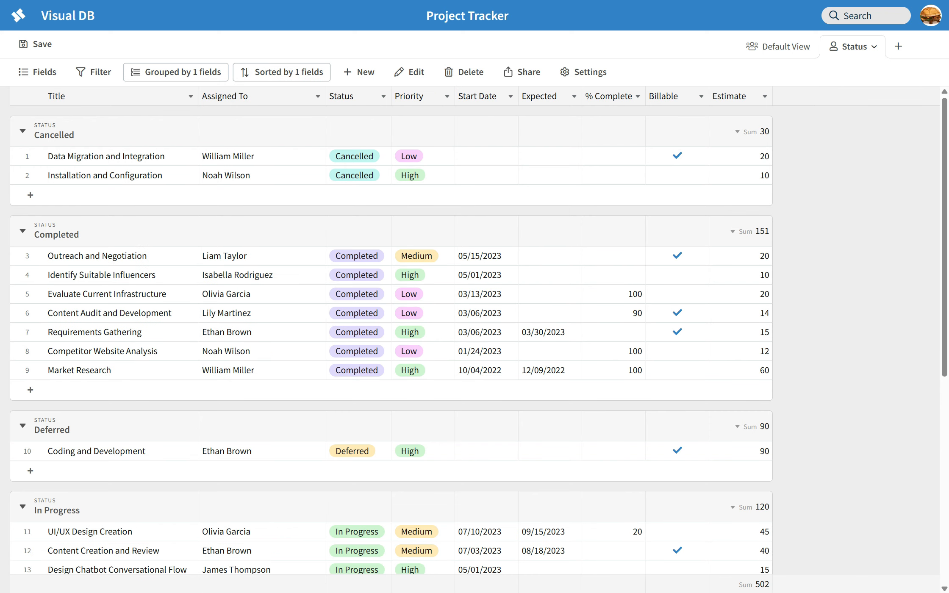
- Review the sorted groups of the Status view and compare them with the ungrouped records of the Default View
scroll(390, 339, down, 5)
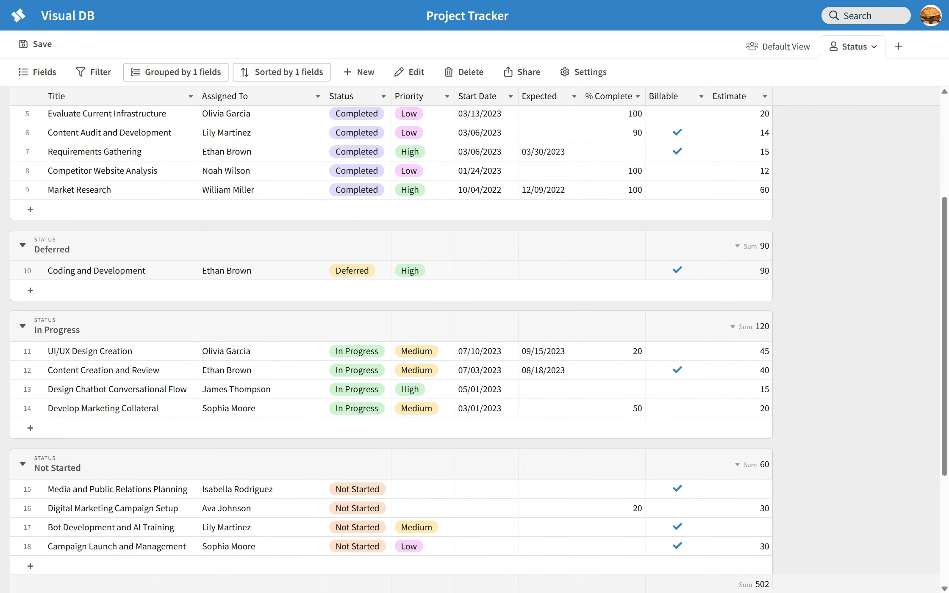
scroll(390, 339, down, 5)
scroll(390, 339, up, 5)
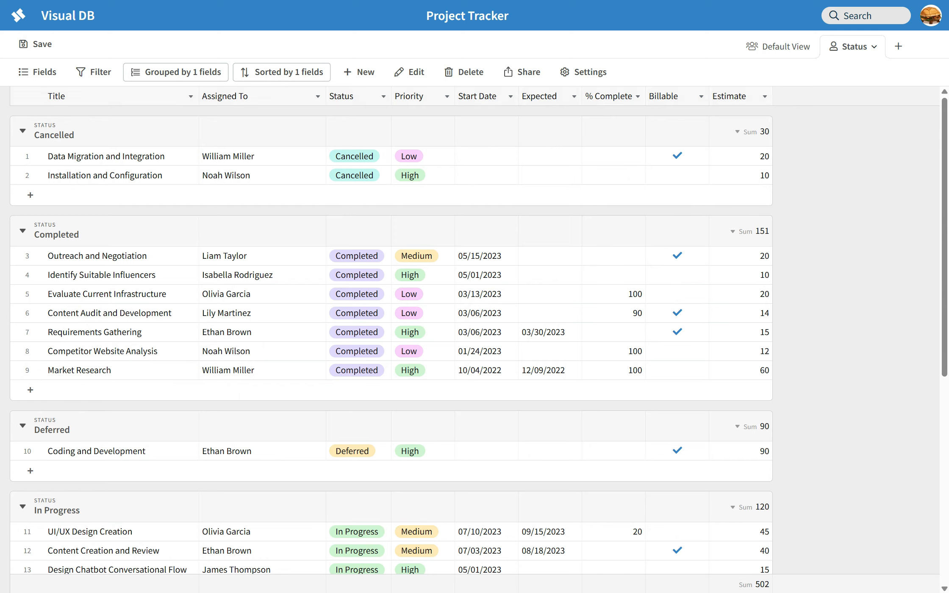
click(778, 46)
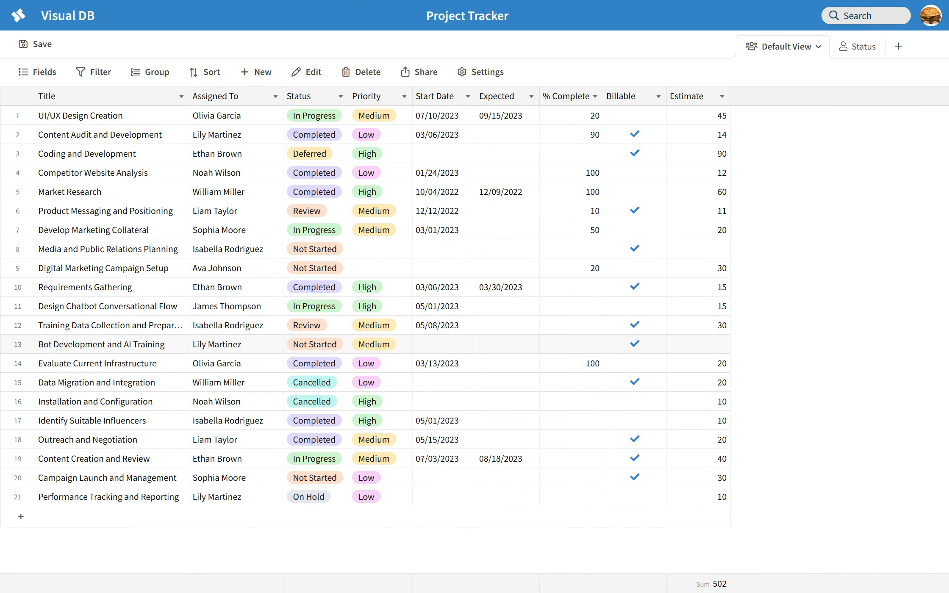
click(857, 46)
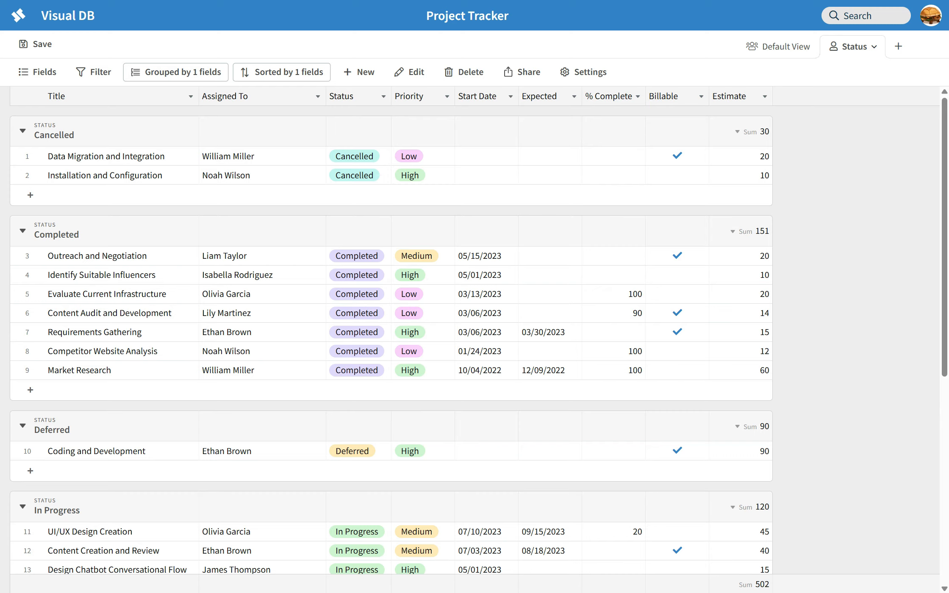
click(778, 46)
click(857, 47)
scroll(390, 339, down, 1)
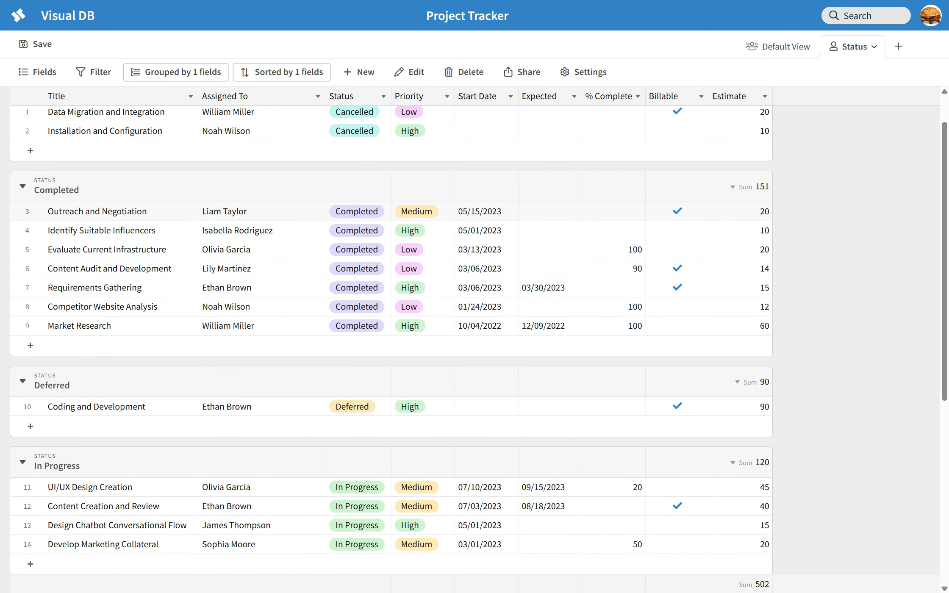
scroll(390, 339, down, 2)
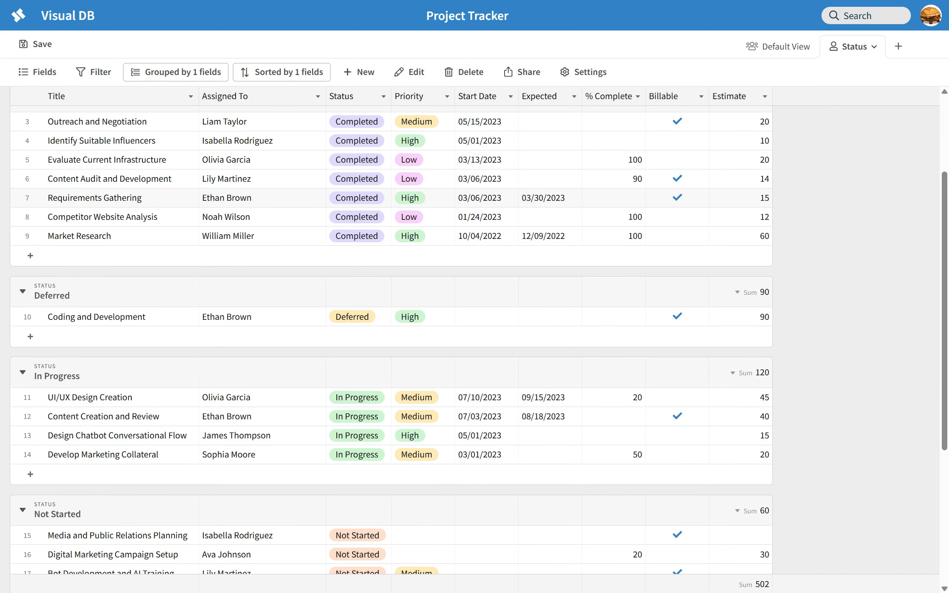
scroll(390, 339, up, 3)
- Mark the Market Research record as billable in the Default View
click(779, 46)
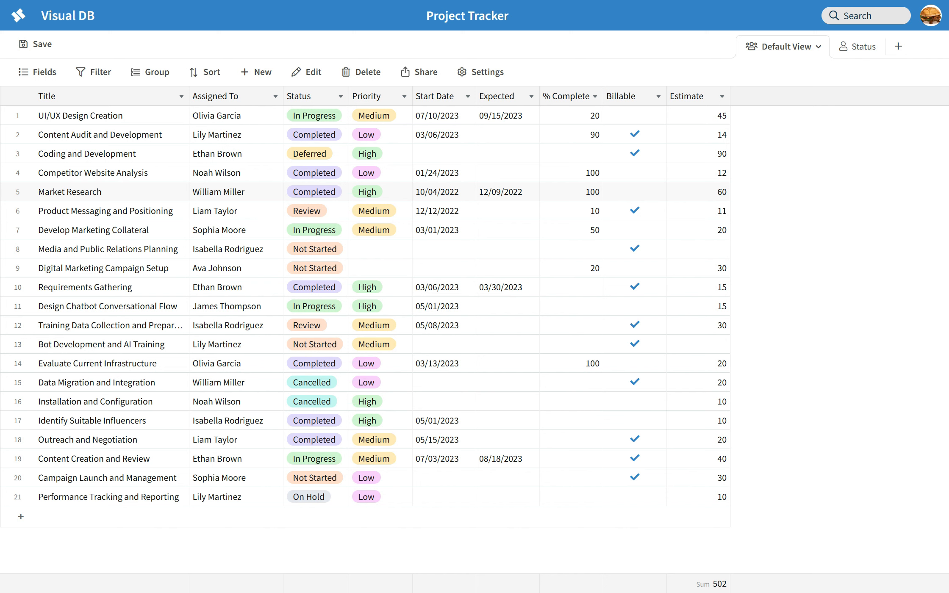
click(112, 192)
click(237, 192)
click(635, 192)
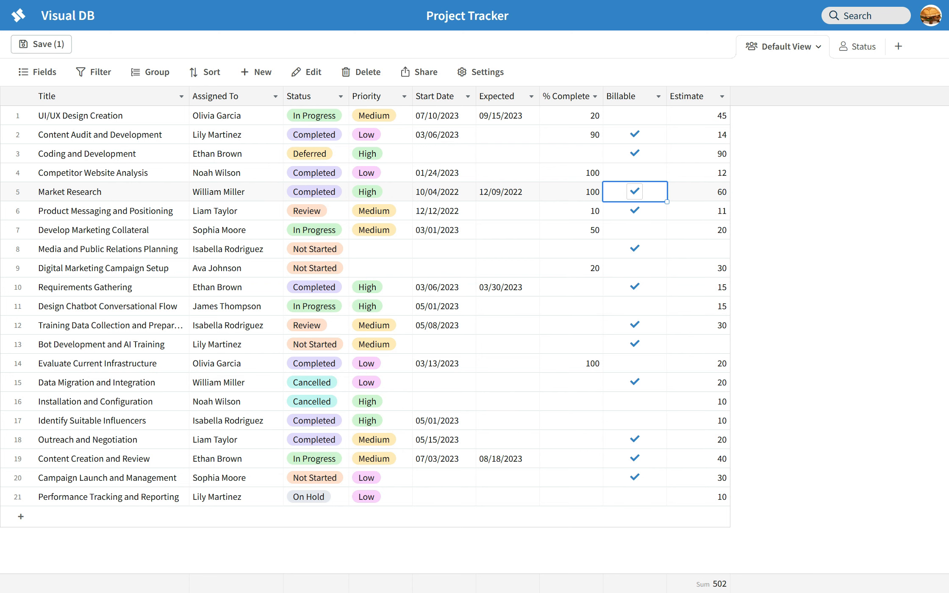
- Check the Market Research record in the Completed group of the Status view, and look over the other groups
click(858, 46)
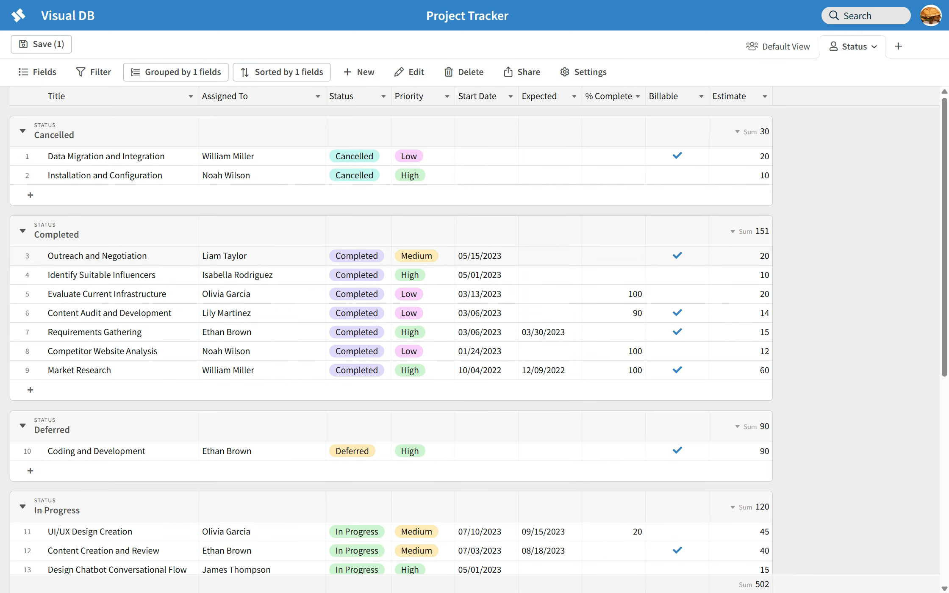
click(262, 370)
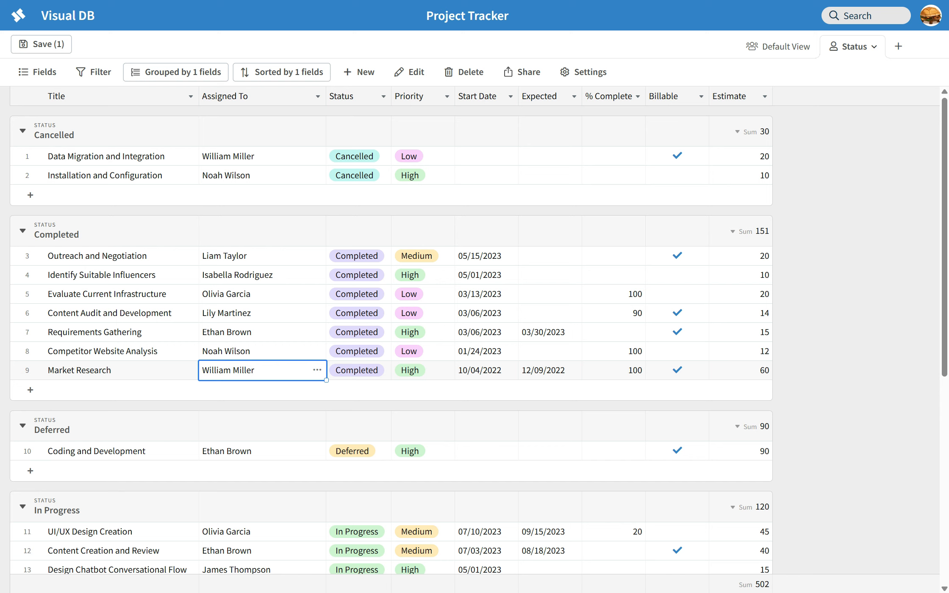
scroll(479, 339, down, 9)
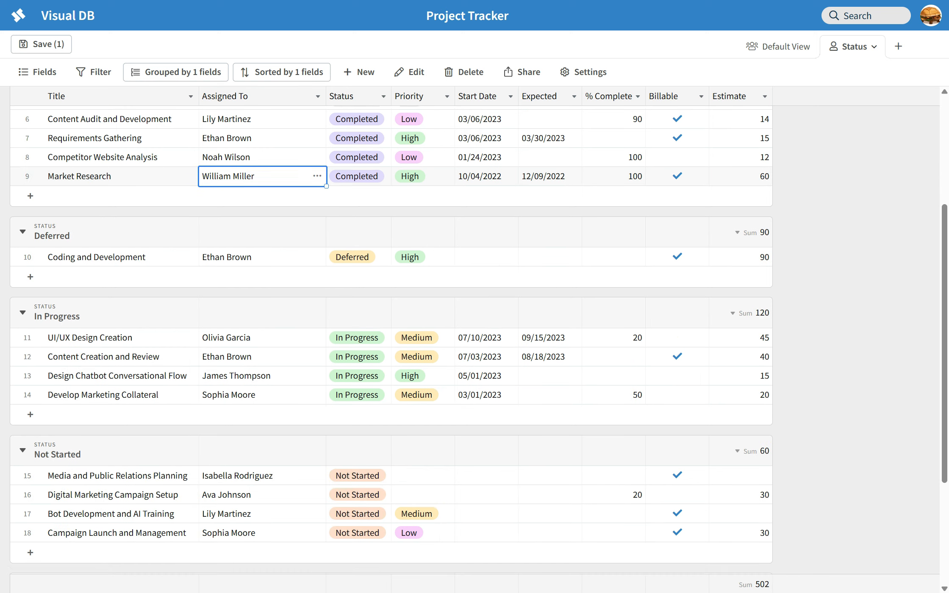
scroll(479, 339, up, 5)
scroll(479, 339, up, 2)
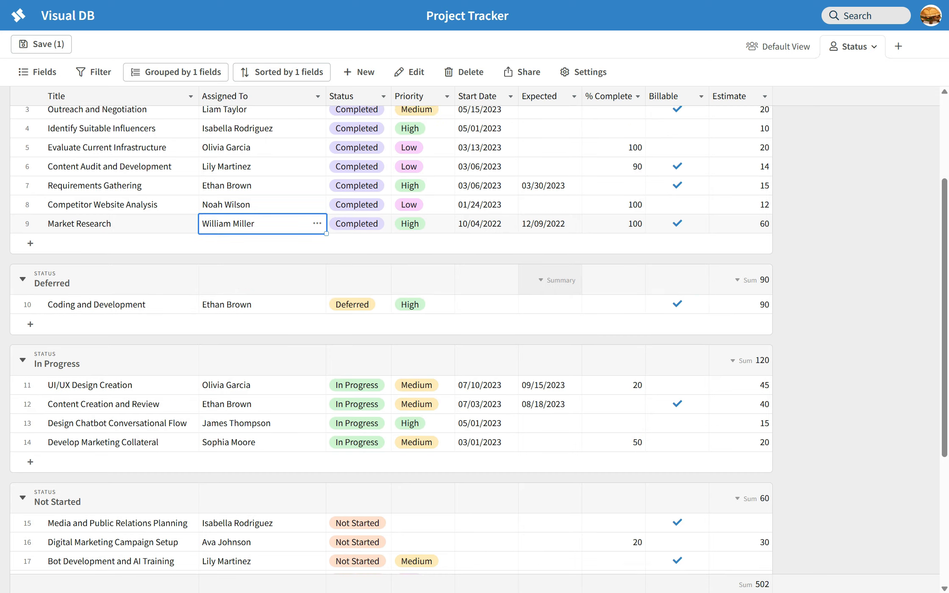